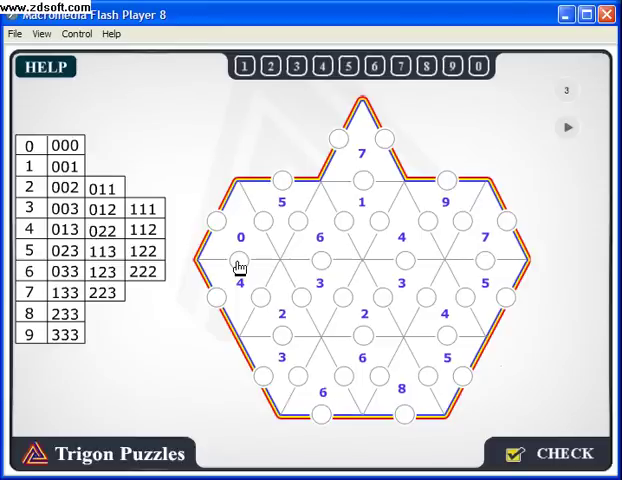
Fill all three circles around the 0 triangle with 0
{"action": "left_click", "coordinate": [239, 264]}
{"action": "left_click", "coordinate": [478, 66]}
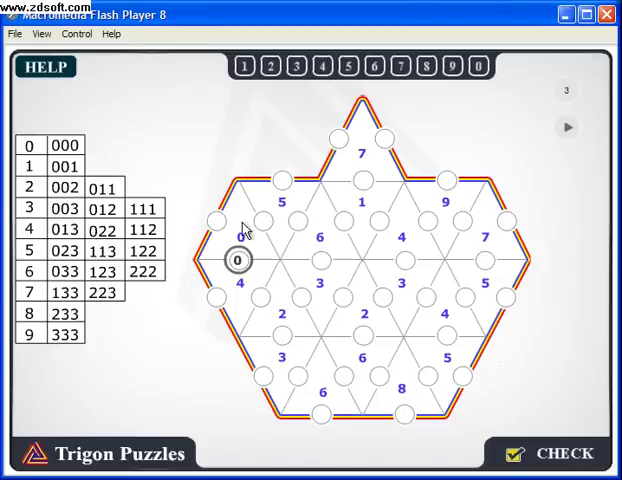
{"action": "left_click", "coordinate": [213, 224]}
{"action": "left_click", "coordinate": [478, 67]}
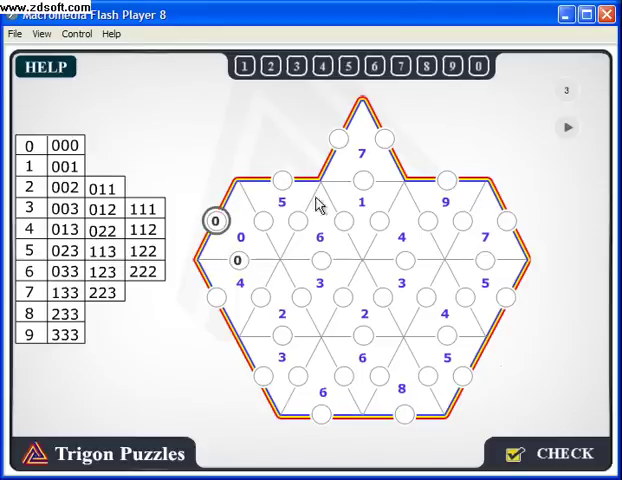
{"action": "left_click", "coordinate": [264, 224]}
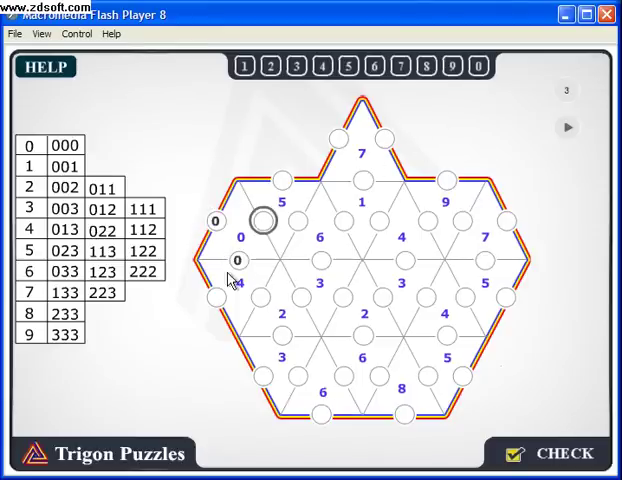
{"action": "left_click", "coordinate": [478, 66]}
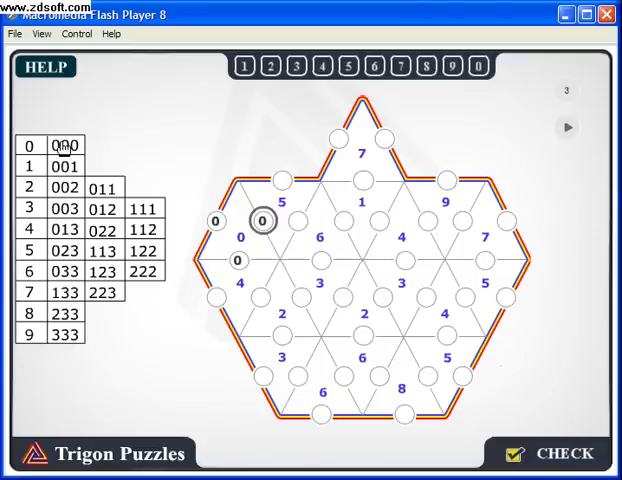
Put 3 in the 9 triangle's two lower circles and select its top circle
{"action": "left_click", "coordinate": [427, 220]}
{"action": "left_click", "coordinate": [296, 66]}
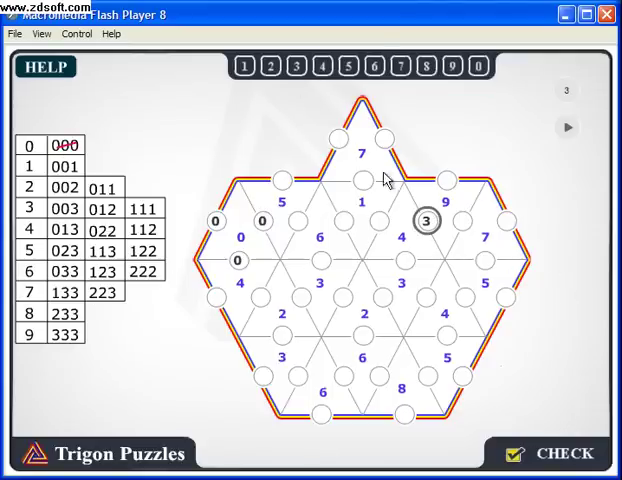
{"action": "left_click", "coordinate": [456, 221]}
{"action": "left_click", "coordinate": [296, 66]}
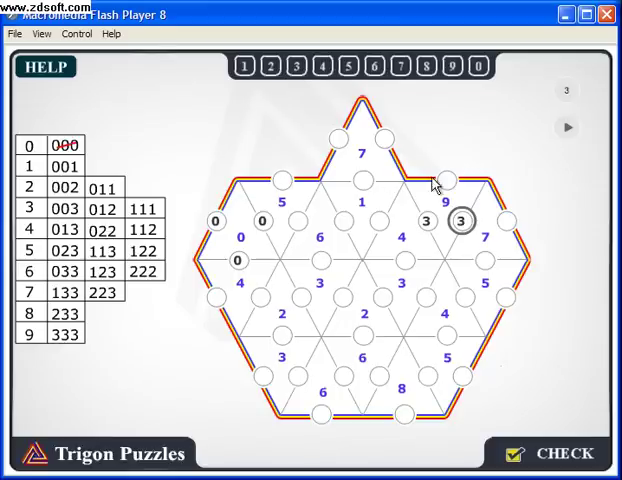
{"action": "left_click", "coordinate": [446, 183]}
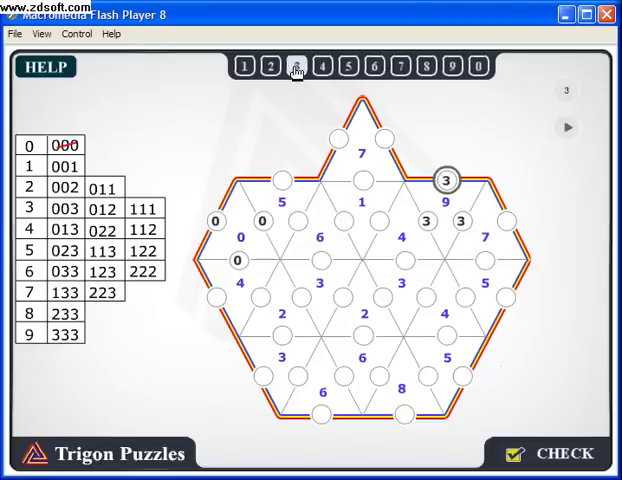
Cross off 333, put 1 atop the 1 triangle, and 3s in the 7 triangle's top circles
{"action": "left_click", "coordinate": [66, 333]}
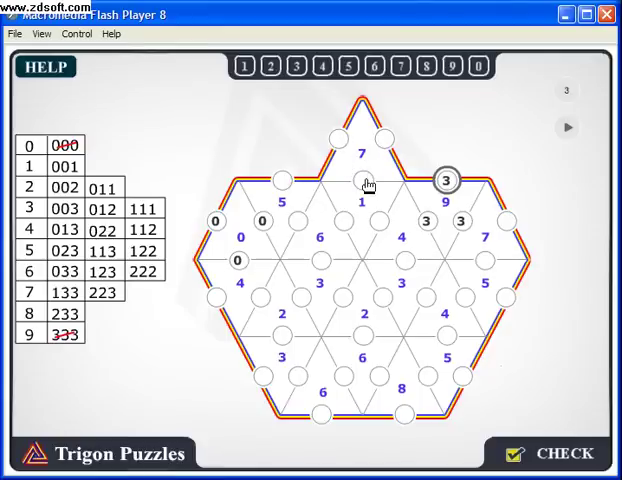
{"action": "left_click", "coordinate": [364, 181]}
{"action": "left_click", "coordinate": [244, 68]}
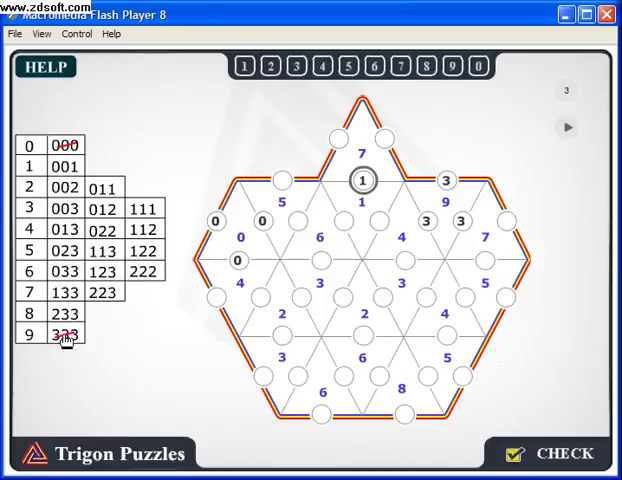
{"action": "left_click", "coordinate": [340, 145]}
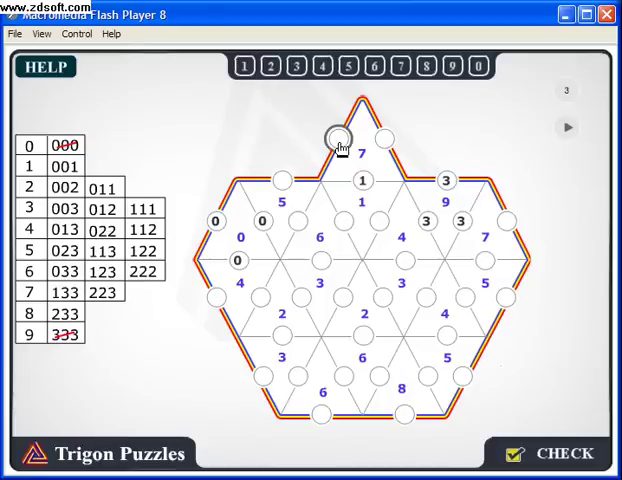
{"action": "left_click", "coordinate": [297, 68]}
{"action": "left_click", "coordinate": [385, 141]}
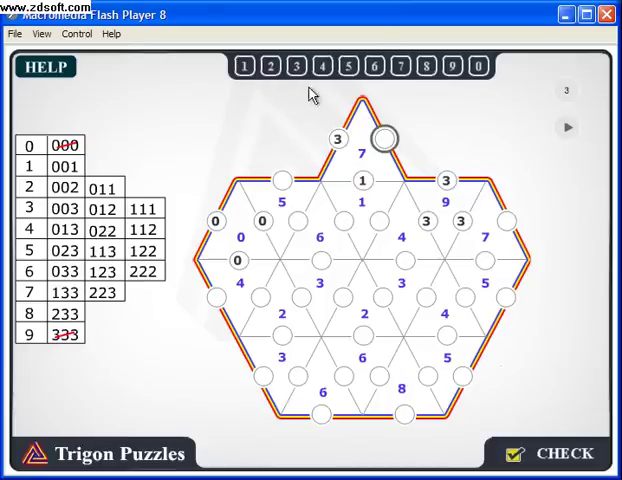
{"action": "left_click", "coordinate": [296, 67]}
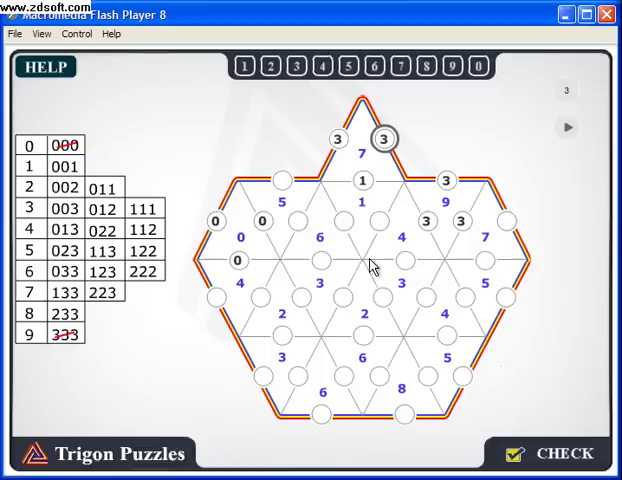
Put 0 in the 1 triangle's two lower circles and cross off 133 and 001
{"action": "left_click", "coordinate": [346, 221]}
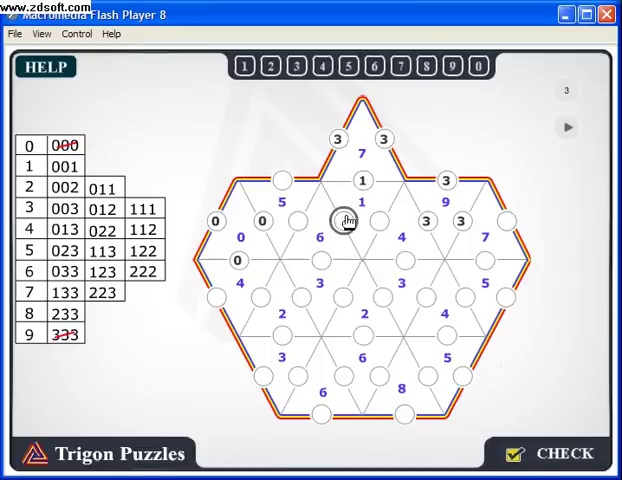
{"action": "left_click", "coordinate": [480, 66]}
{"action": "left_click", "coordinate": [379, 222]}
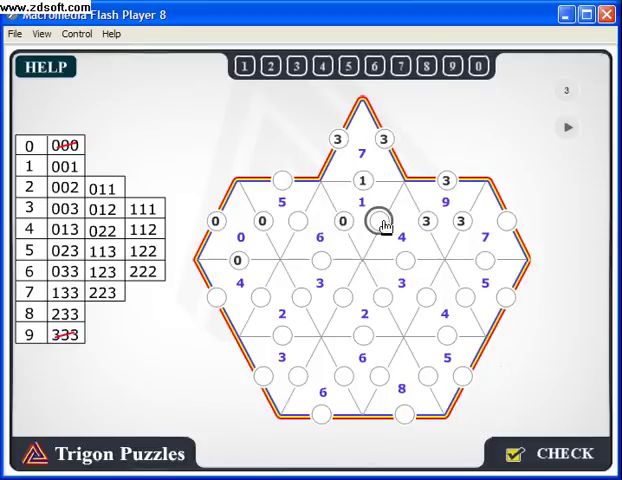
{"action": "left_click", "coordinate": [478, 67]}
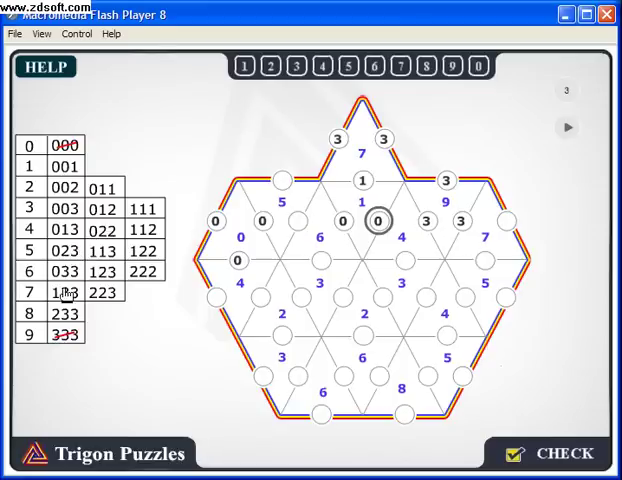
{"action": "left_click", "coordinate": [60, 295]}
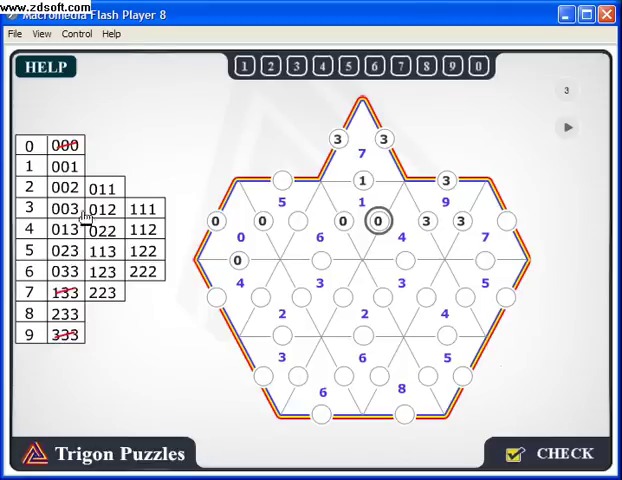
{"action": "left_click", "coordinate": [62, 168]}
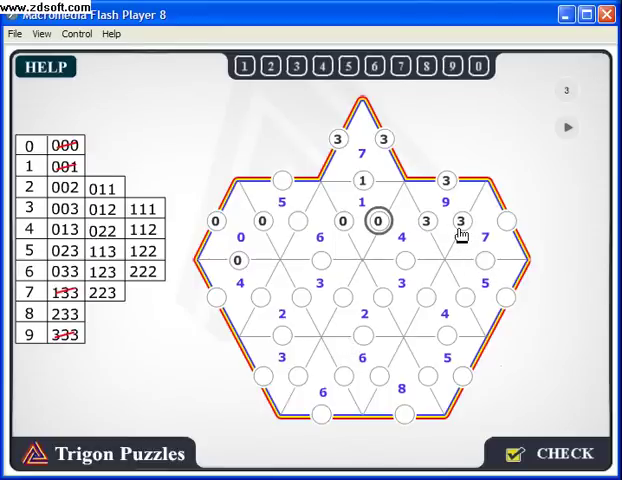
Put 2 right of the 9 triangle and below the right 7 triangle, crossing off 223
{"action": "left_click", "coordinate": [506, 221]}
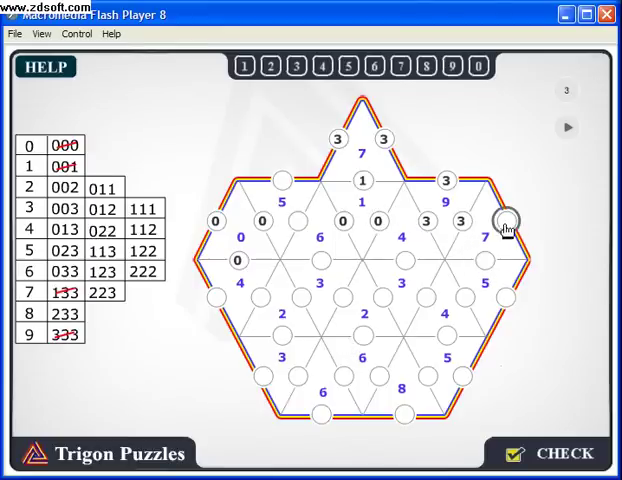
{"action": "left_click", "coordinate": [271, 66]}
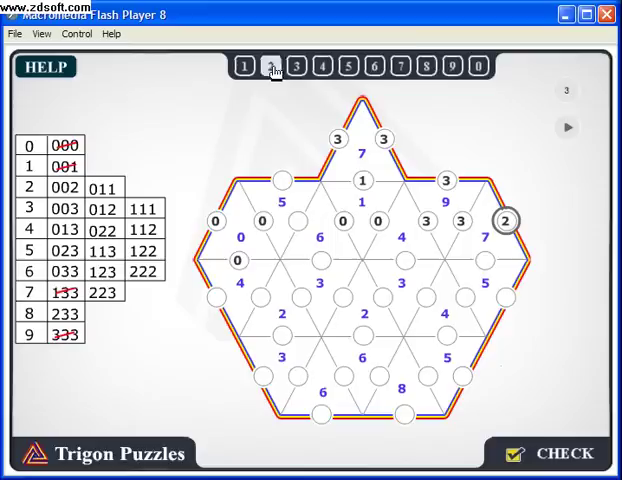
{"action": "left_click", "coordinate": [485, 262]}
{"action": "left_click", "coordinate": [271, 67]}
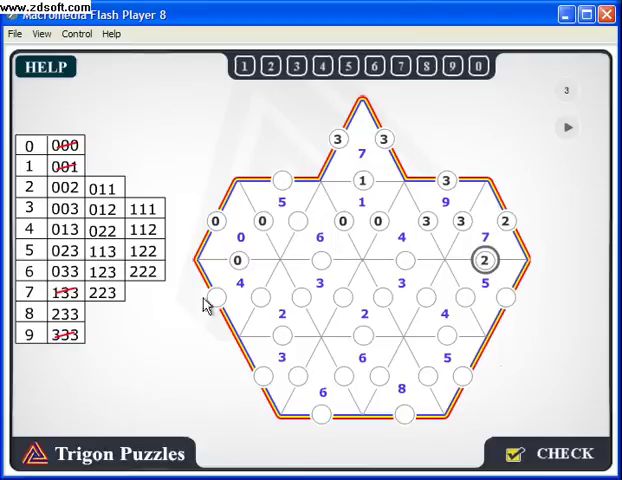
{"action": "left_click", "coordinate": [106, 292]}
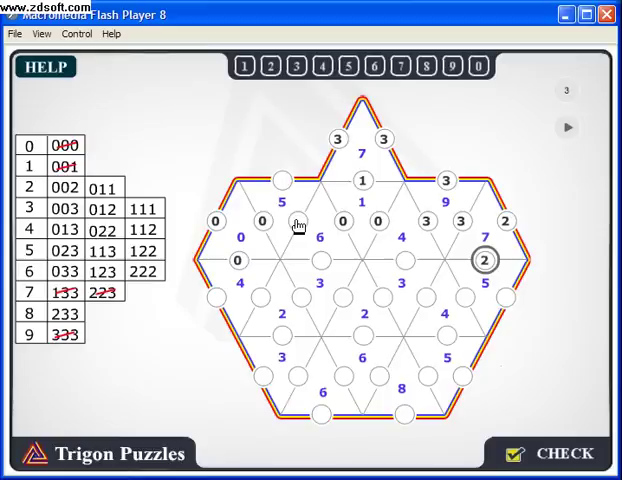
Put 3 between the 5 and 6 triangles, then select the 6 and 5 triangle circles
{"action": "left_click", "coordinate": [297, 221]}
{"action": "left_click", "coordinate": [296, 67]}
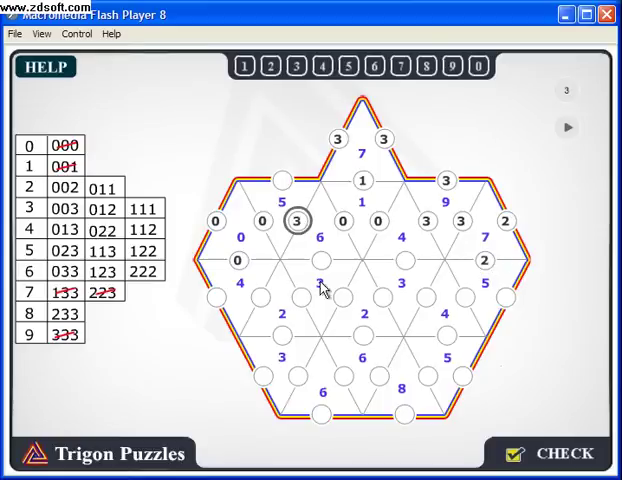
{"action": "left_click", "coordinate": [321, 262]}
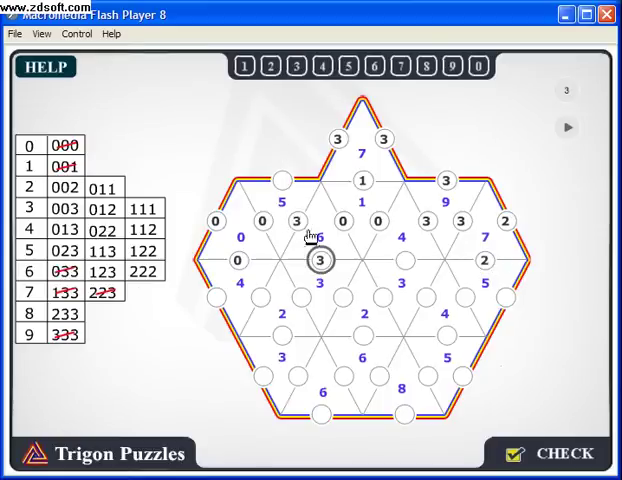
{"action": "left_click", "coordinate": [283, 182]}
{"action": "type", "text": "2"}
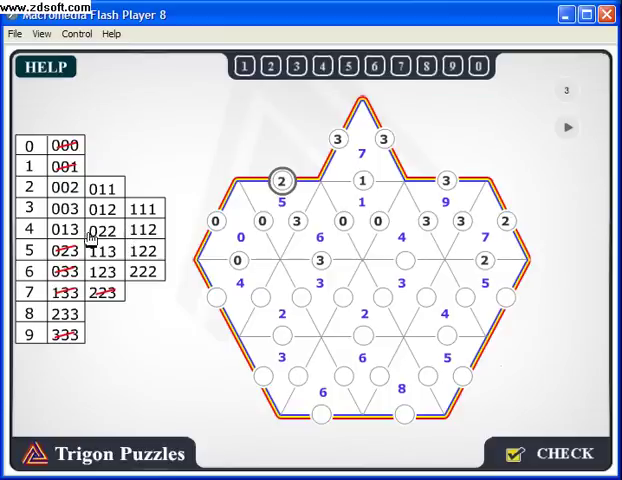
Put 2 in two circles of the 4 triangle and 1 between the 4 and 3 triangles
{"action": "left_click", "coordinate": [219, 299]}
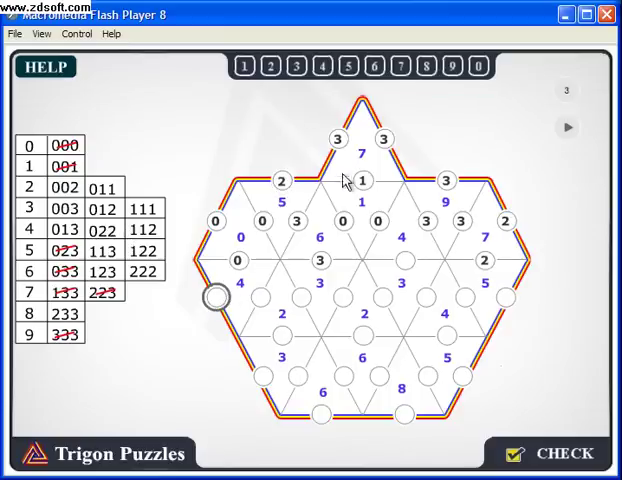
{"action": "left_click", "coordinate": [273, 70]}
{"action": "left_click", "coordinate": [263, 298]}
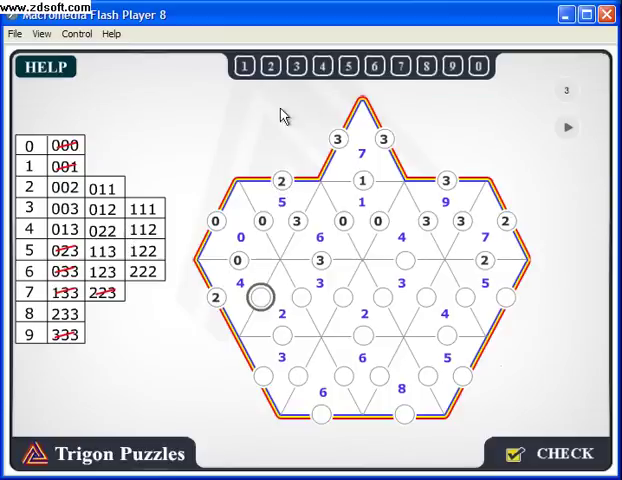
{"action": "left_click", "coordinate": [271, 68]}
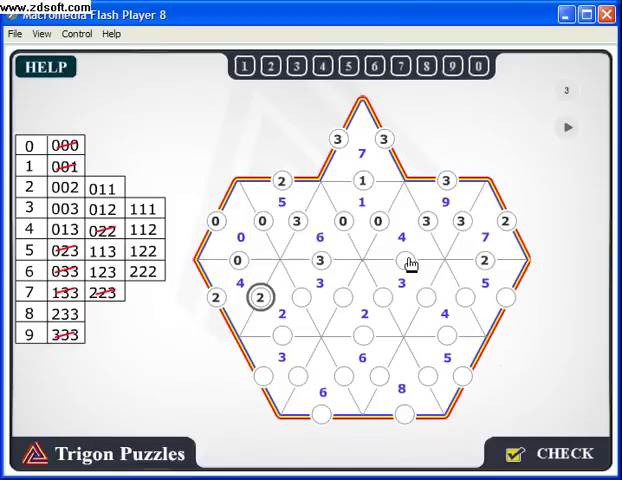
{"action": "left_click", "coordinate": [405, 261]}
{"action": "left_click", "coordinate": [245, 66]}
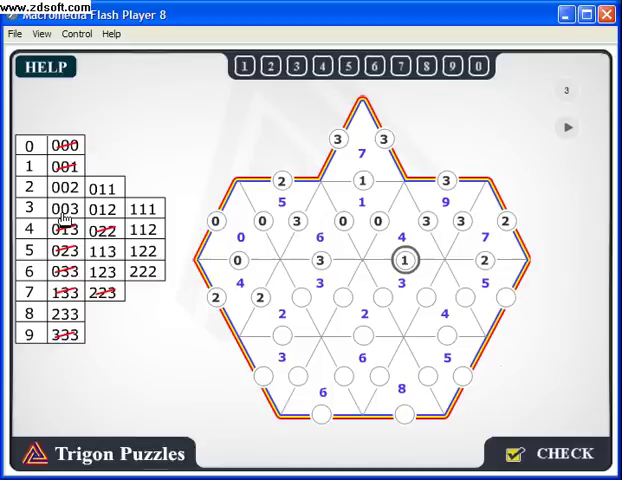
Fill three lower-left empty circles with 0 and cross 002 off the list
{"action": "left_click", "coordinate": [302, 299]}
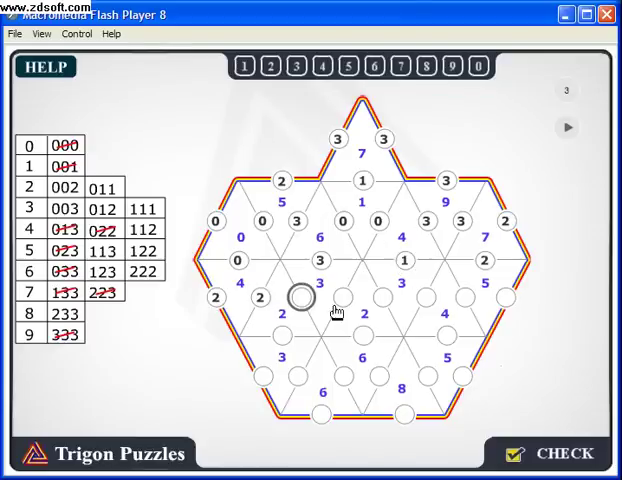
{"action": "left_click", "coordinate": [478, 67]}
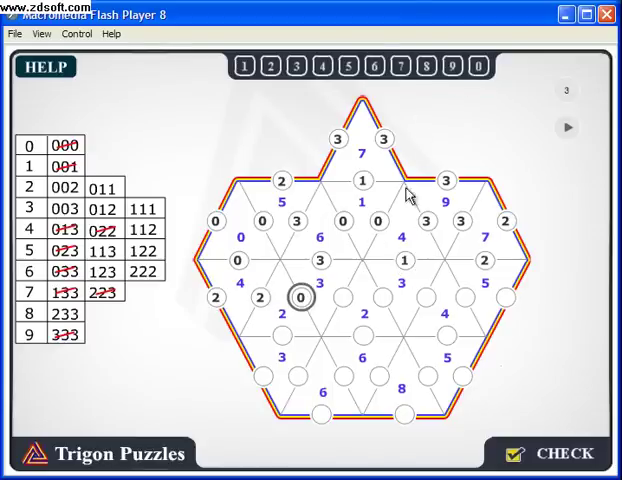
{"action": "left_click", "coordinate": [343, 297]}
{"action": "left_click", "coordinate": [479, 67]}
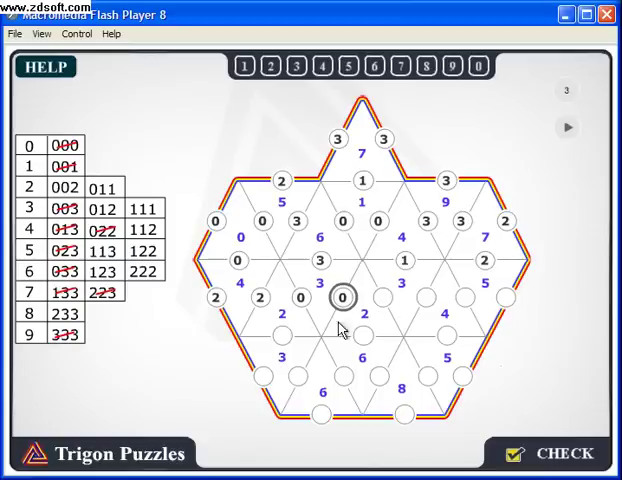
{"action": "left_click", "coordinate": [283, 336]}
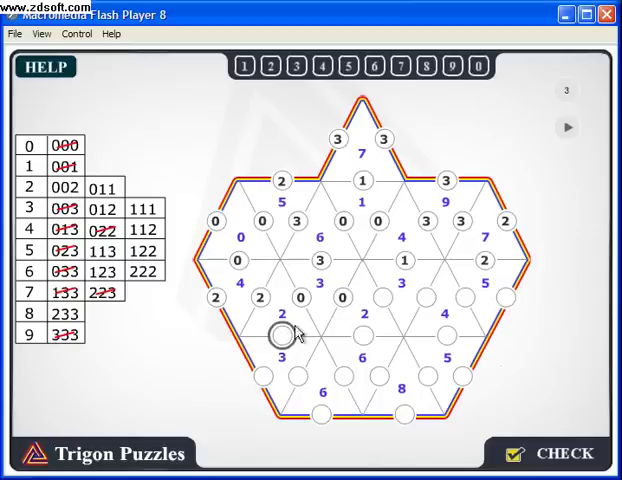
{"action": "left_click", "coordinate": [479, 66]}
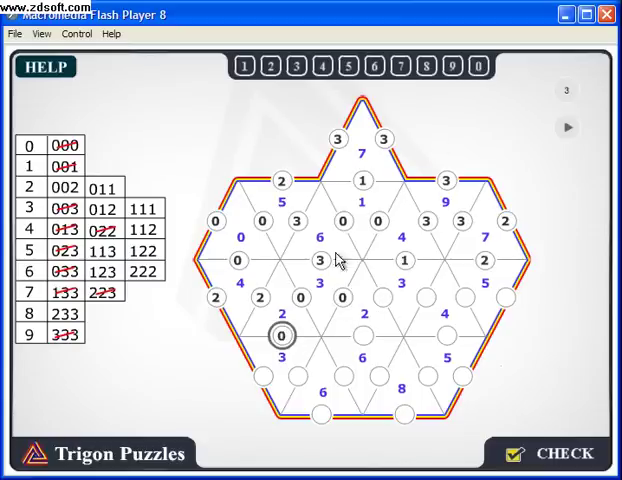
{"action": "left_click", "coordinate": [70, 190]}
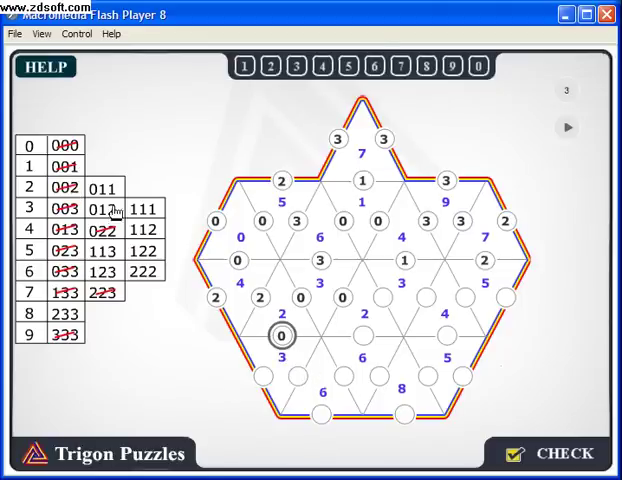
Put 1 in the lower-centre and right-of-centre circles and cross off 011
{"action": "left_click", "coordinate": [364, 338]}
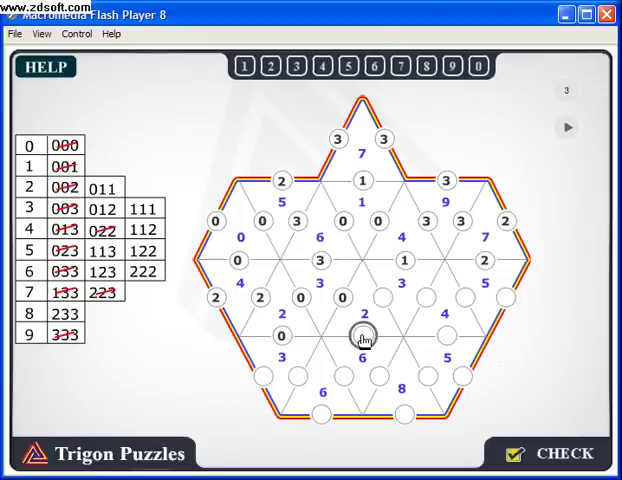
{"action": "left_click", "coordinate": [245, 66]}
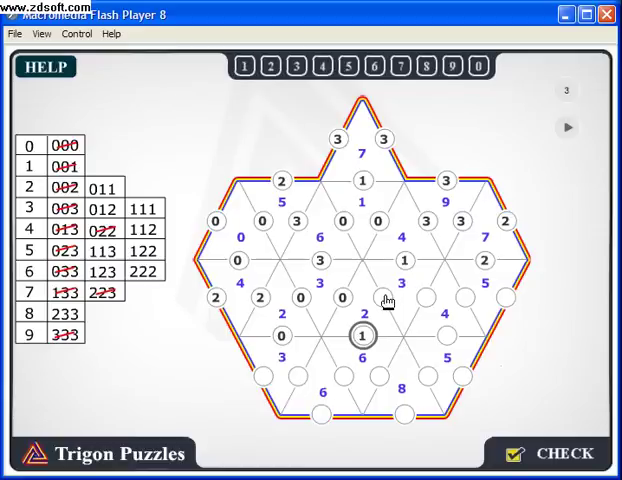
{"action": "left_click", "coordinate": [383, 297]}
{"action": "left_click", "coordinate": [244, 66]}
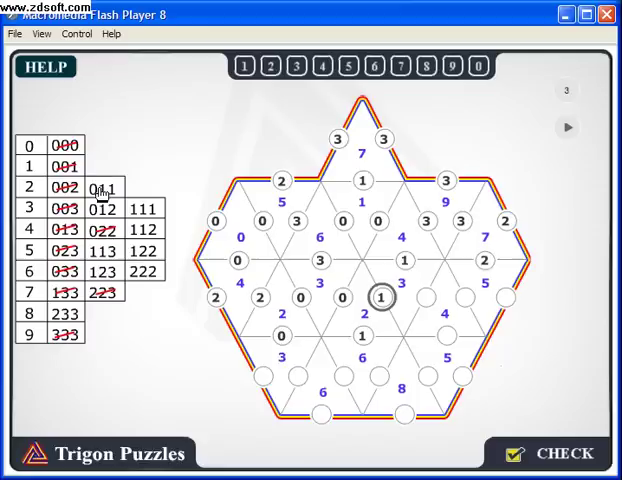
{"action": "left_click", "coordinate": [101, 190]}
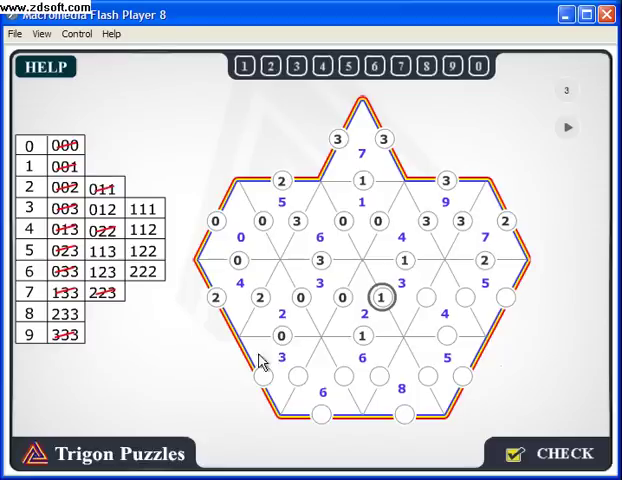
{"action": "left_click", "coordinate": [426, 297]}
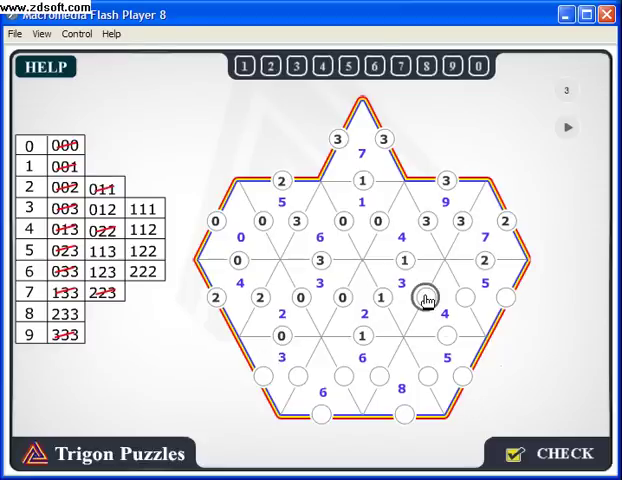
Fill the right-of-centre circle with 1 and three bottom circles, including the tip, with 2
{"action": "left_click", "coordinate": [244, 66]}
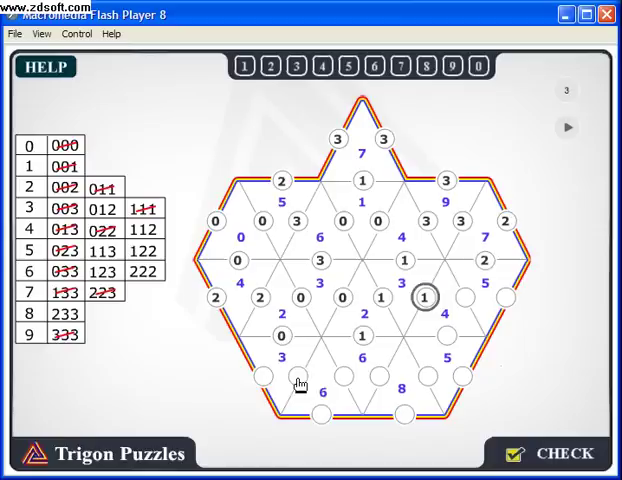
{"action": "left_click", "coordinate": [298, 381]}
{"action": "left_click", "coordinate": [270, 68]}
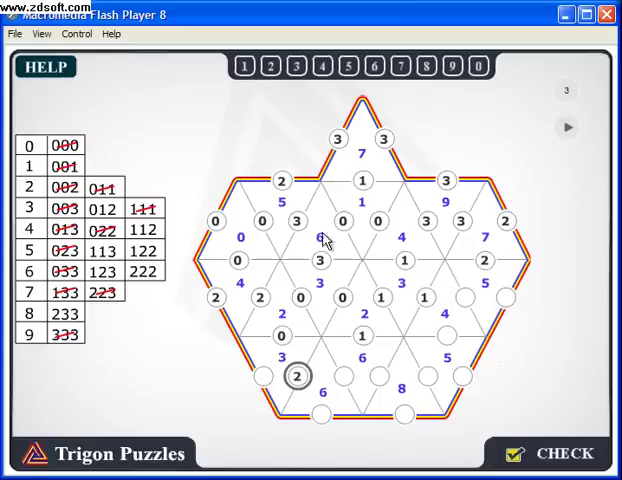
{"action": "left_click", "coordinate": [343, 377]}
{"action": "left_click", "coordinate": [271, 66]}
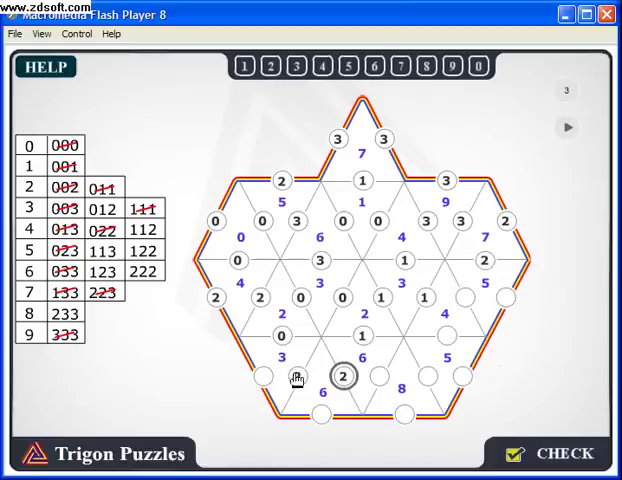
{"action": "left_click", "coordinate": [325, 419]}
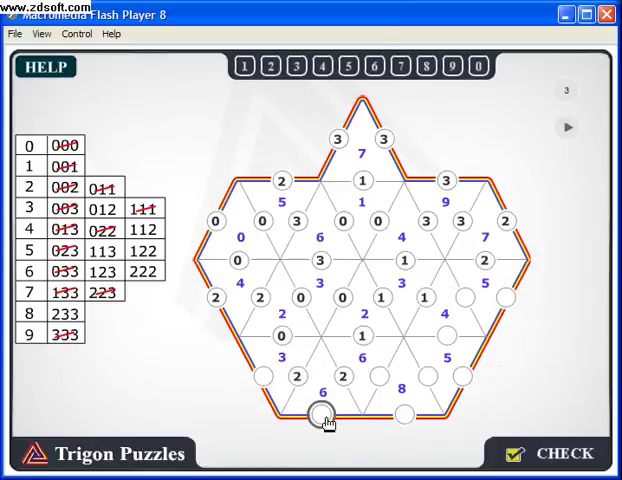
{"action": "left_click", "coordinate": [271, 66]}
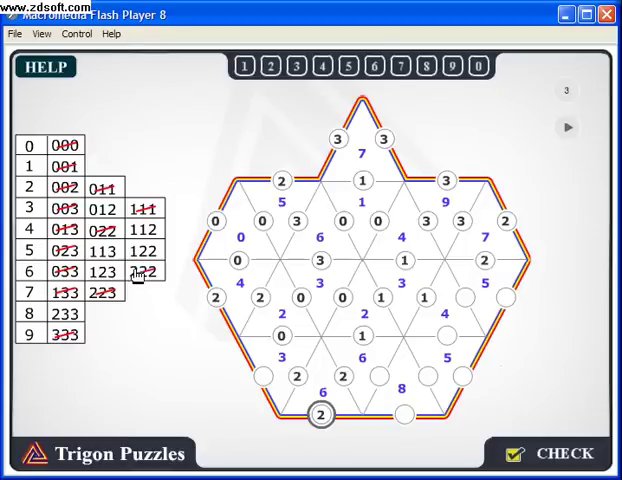
{"action": "left_click", "coordinate": [265, 377]}
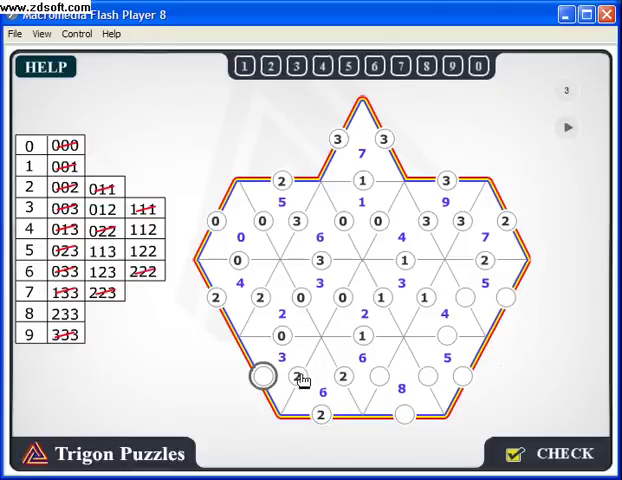
Put 1 in the lower-left corner and 3 at bottom centre, crossing off 022 and 223
{"action": "left_click", "coordinate": [245, 66]}
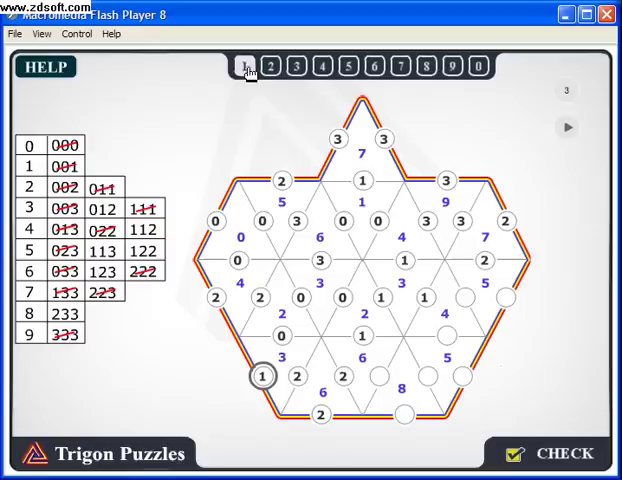
{"action": "left_click", "coordinate": [108, 231]}
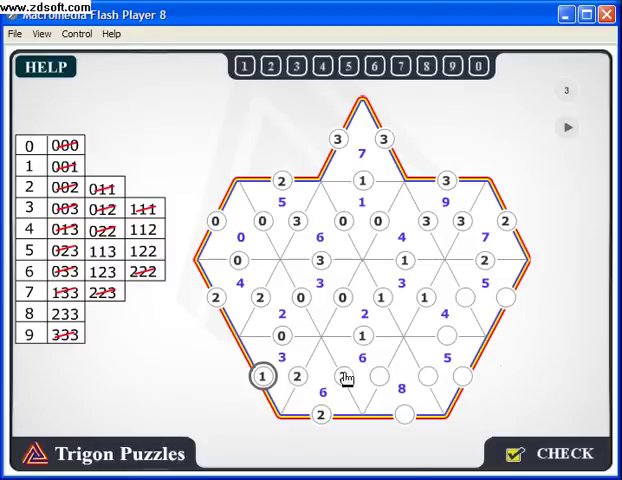
{"action": "left_click", "coordinate": [378, 376]}
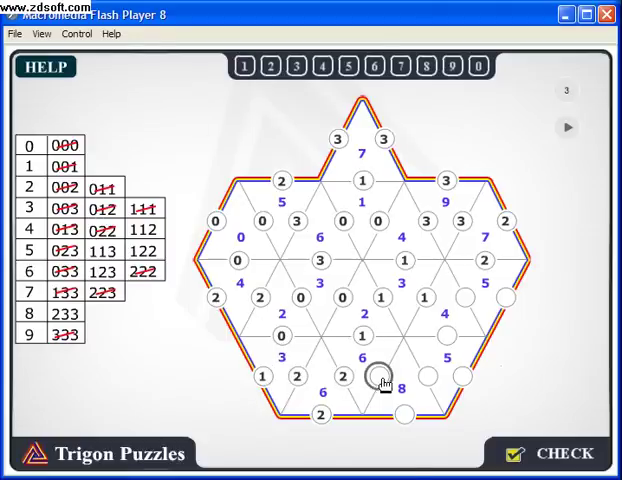
{"action": "left_click", "coordinate": [306, 64]}
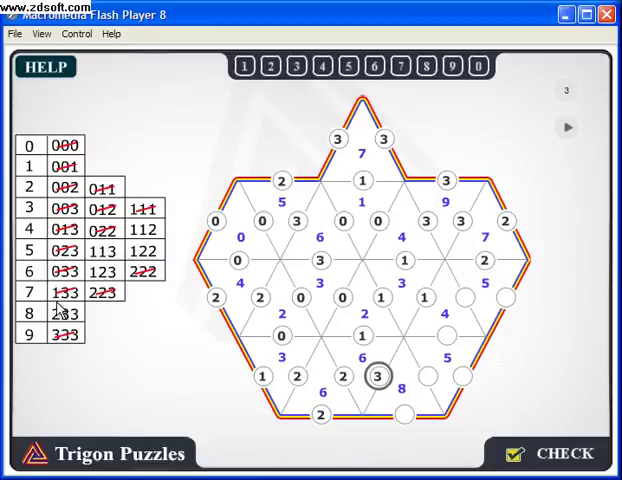
{"action": "left_click", "coordinate": [104, 292]}
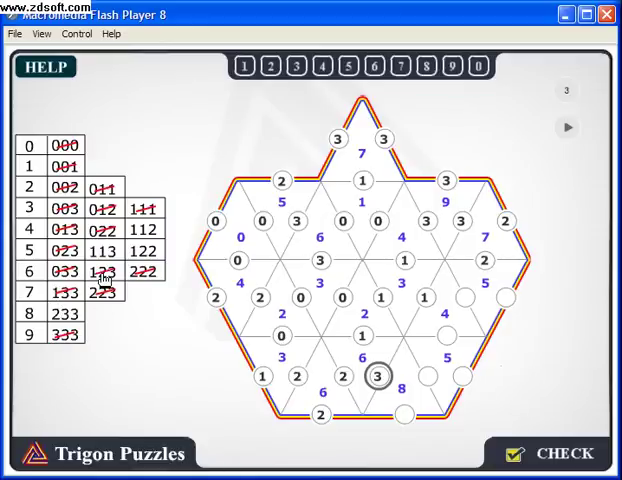
Put 3 in the next bottom-row circle and 2 in the right bottom circle, crossing off 233
{"action": "left_click", "coordinate": [428, 378]}
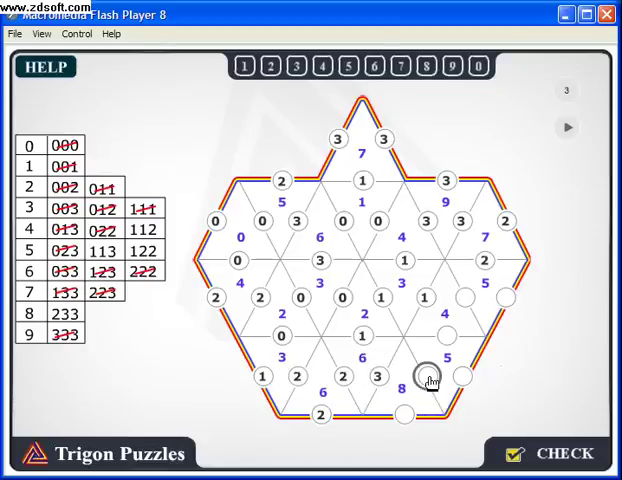
{"action": "left_click", "coordinate": [296, 66]}
{"action": "left_click", "coordinate": [404, 414]}
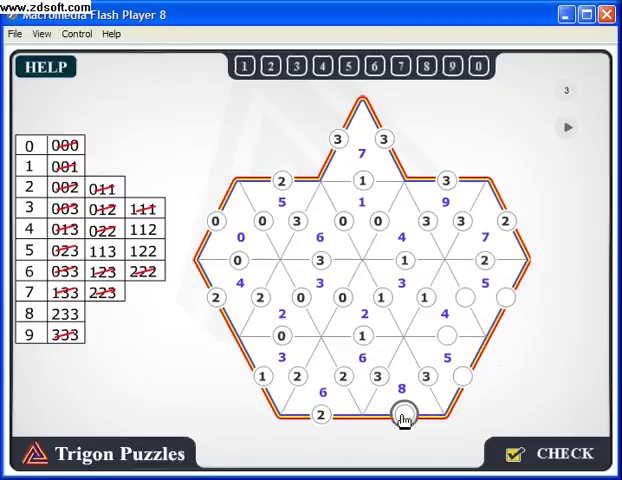
{"action": "left_click", "coordinate": [268, 67]}
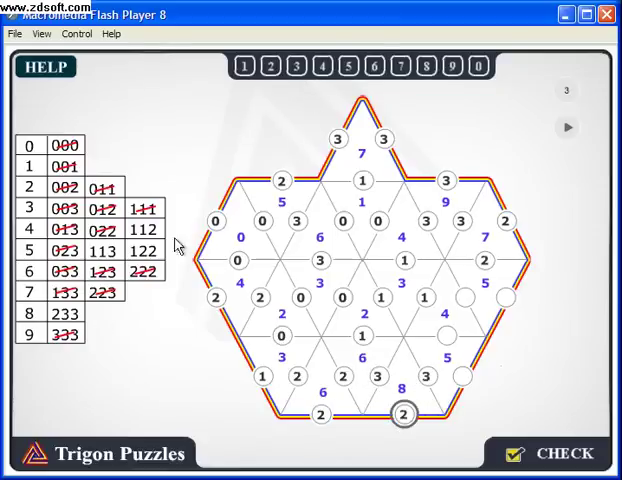
{"action": "left_click", "coordinate": [65, 314]}
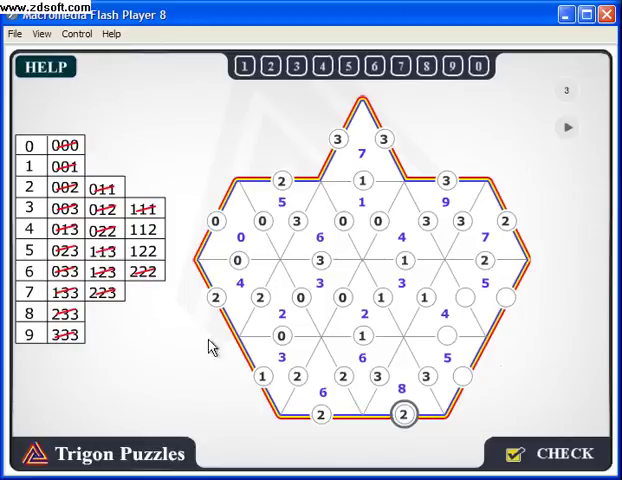
Fill the last four right-side circles with 1, 1, 2 and 1
{"action": "left_click", "coordinate": [462, 376]}
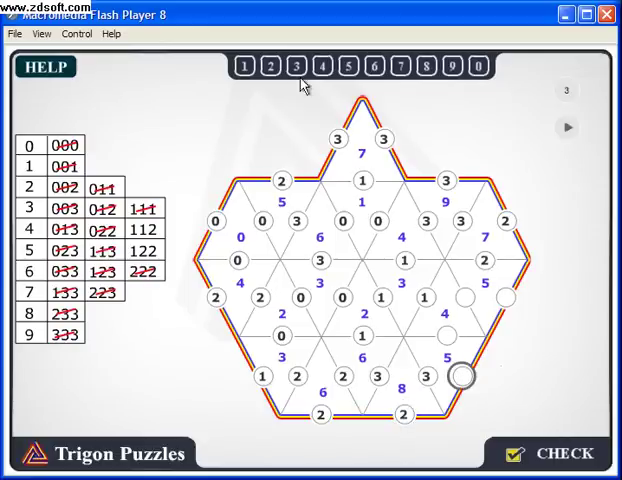
{"action": "left_click", "coordinate": [245, 66]}
{"action": "left_click", "coordinate": [447, 341]}
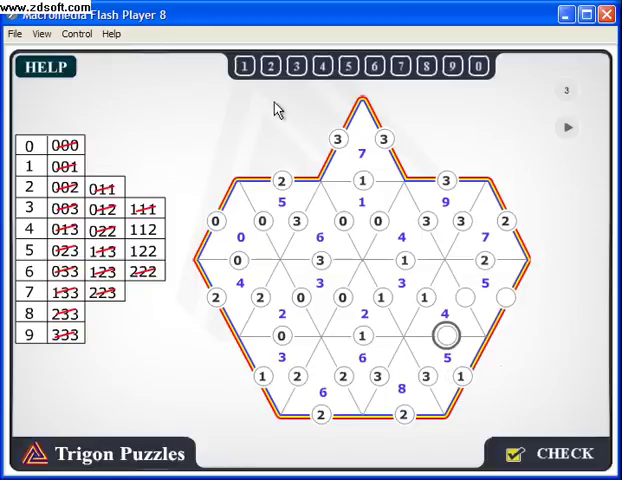
{"action": "left_click", "coordinate": [245, 68]}
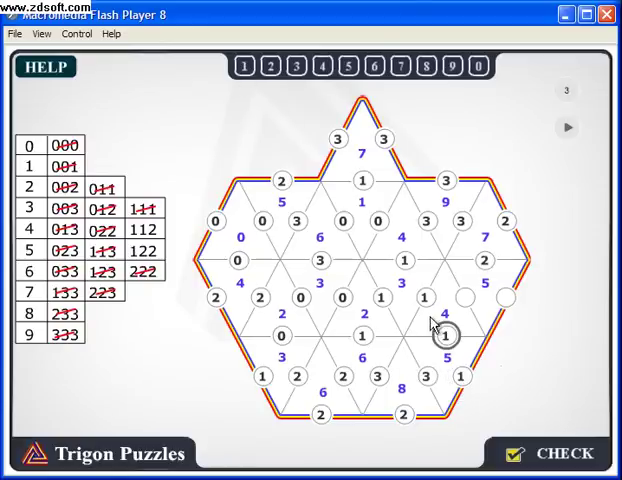
{"action": "left_click", "coordinate": [466, 300]}
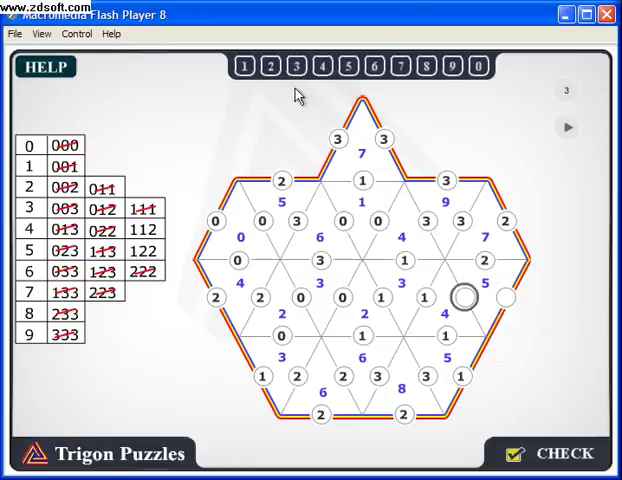
{"action": "left_click", "coordinate": [270, 66]}
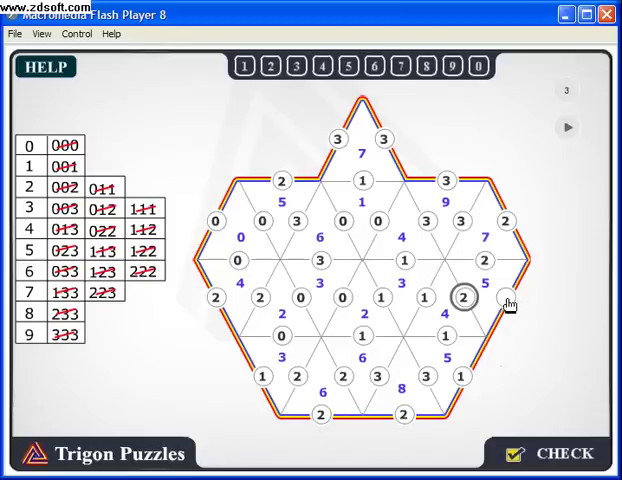
{"action": "left_click", "coordinate": [506, 298]}
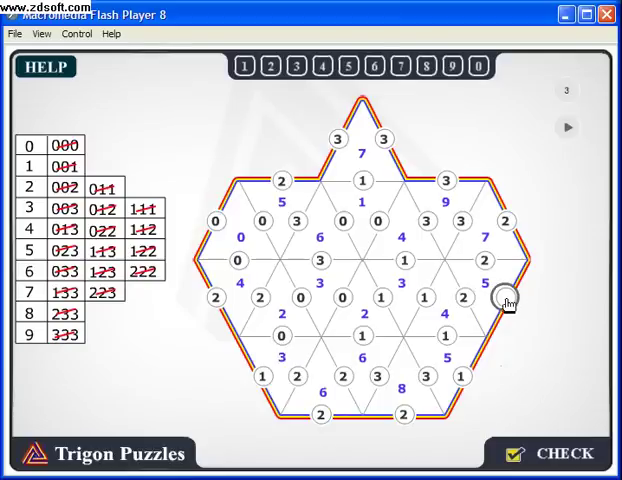
{"action": "left_click", "coordinate": [247, 66]}
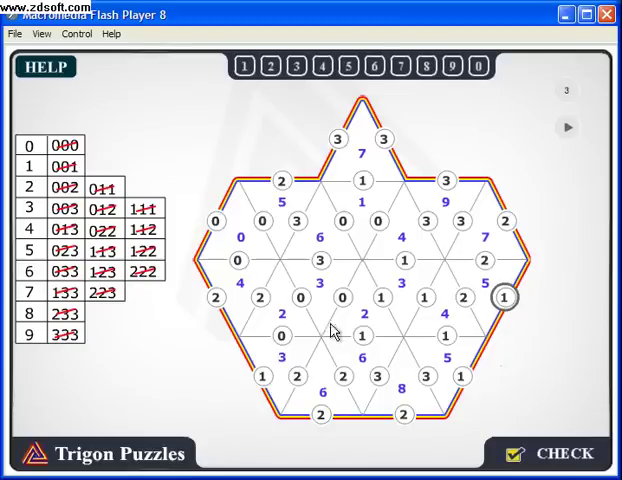
Check the solved board and dismiss the Congratulations message
{"action": "left_click", "coordinate": [562, 459]}
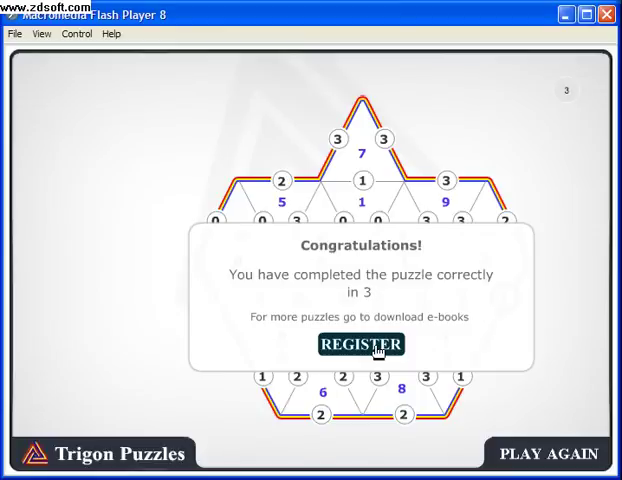
{"action": "left_click", "coordinate": [376, 345]}
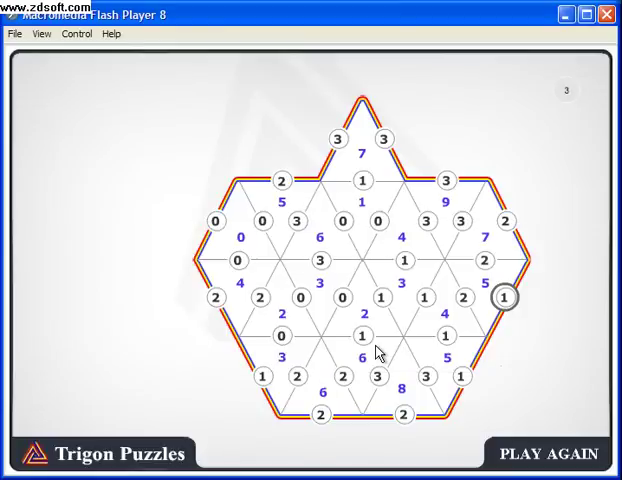